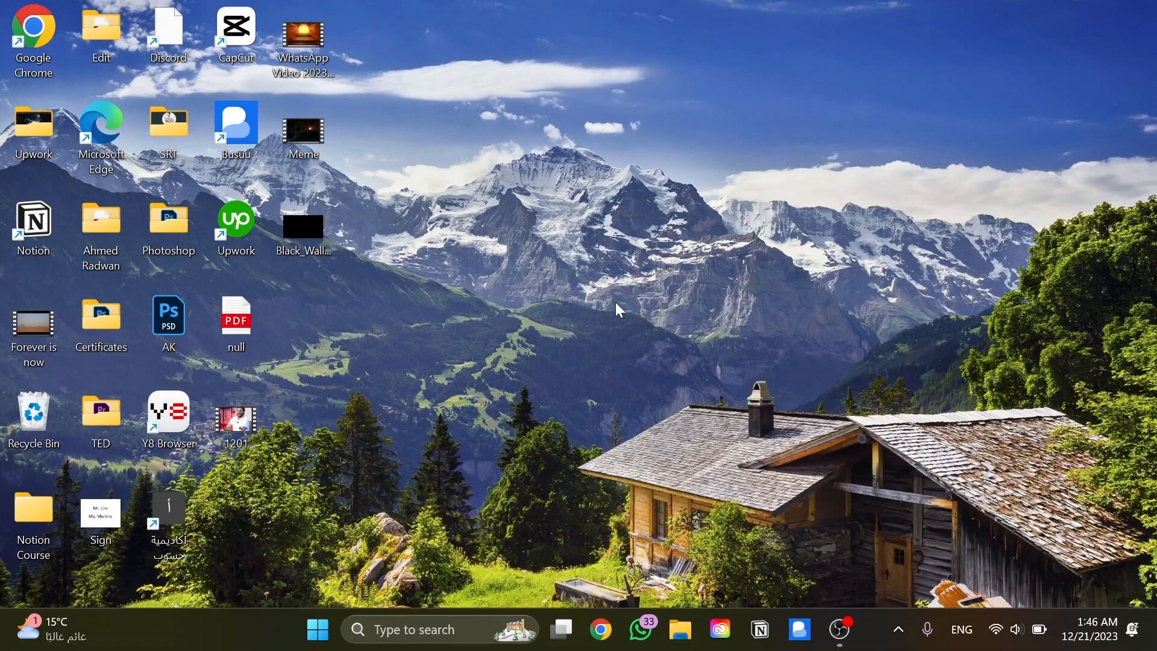
Switch to Google Chrome with the first listed personal profile and go to google.com.sa
left_click(603, 631)
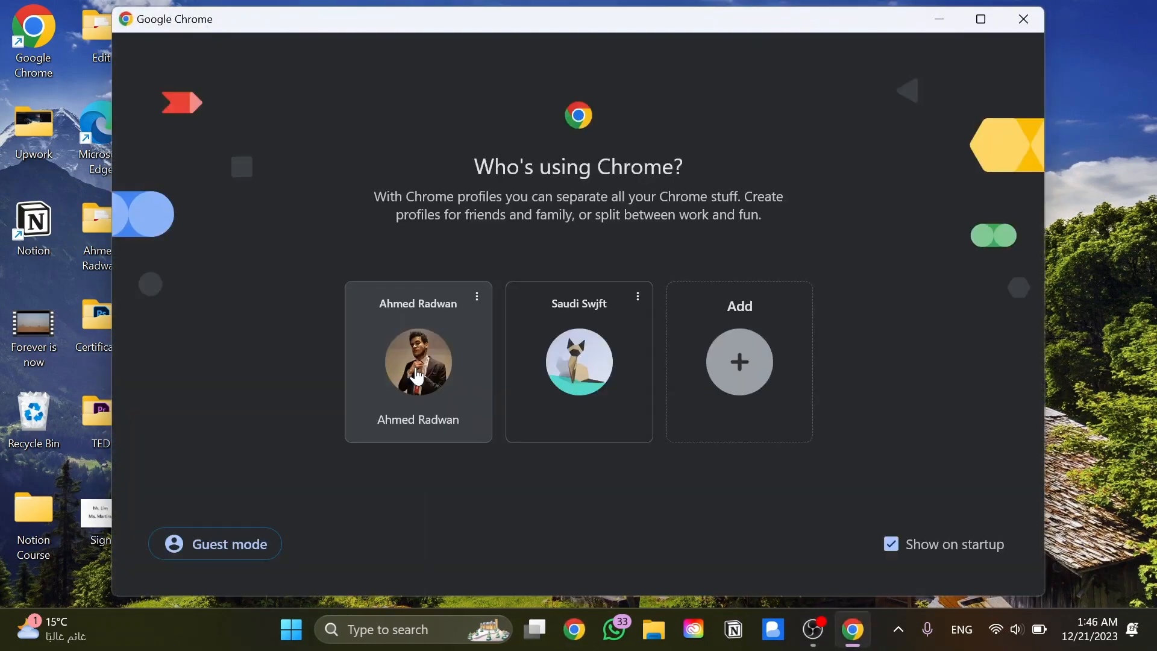
left_click(418, 377)
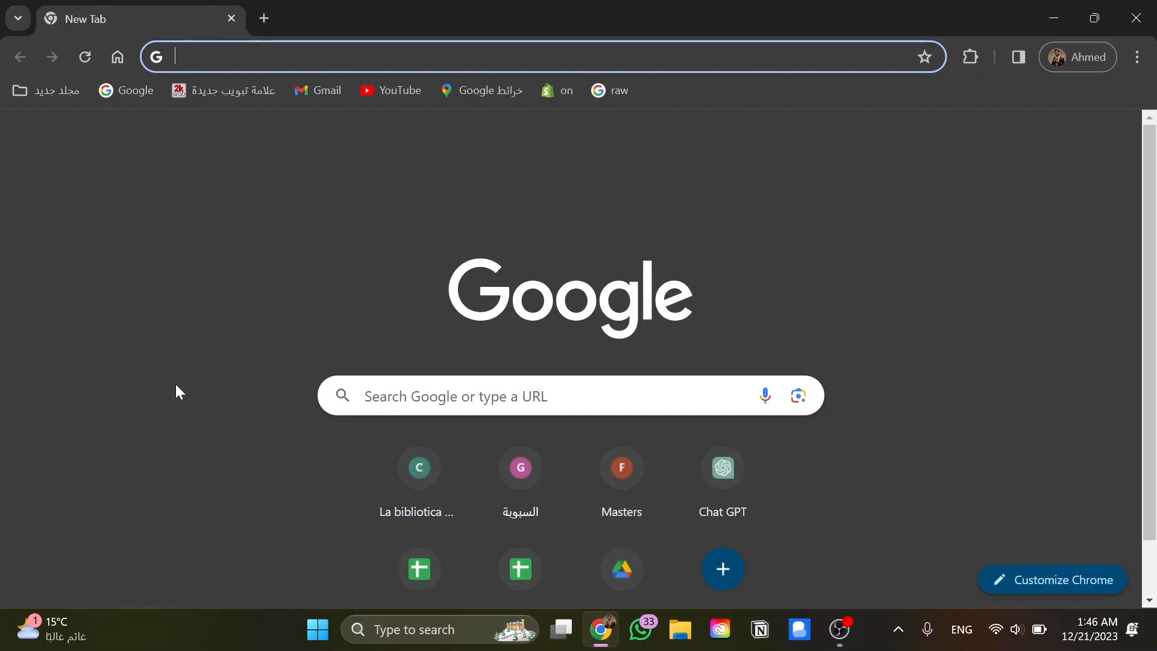
type("google.com.sa")
key("Return")
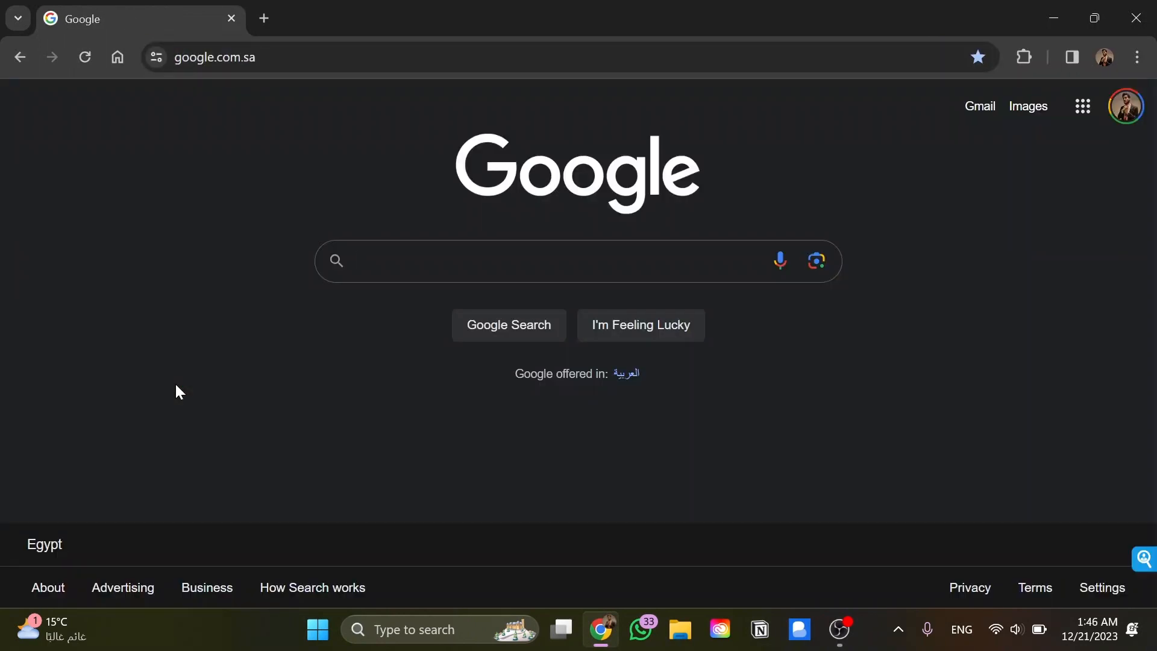
Search Google for Shopify and open the official shopify.com result
type("Shopi")
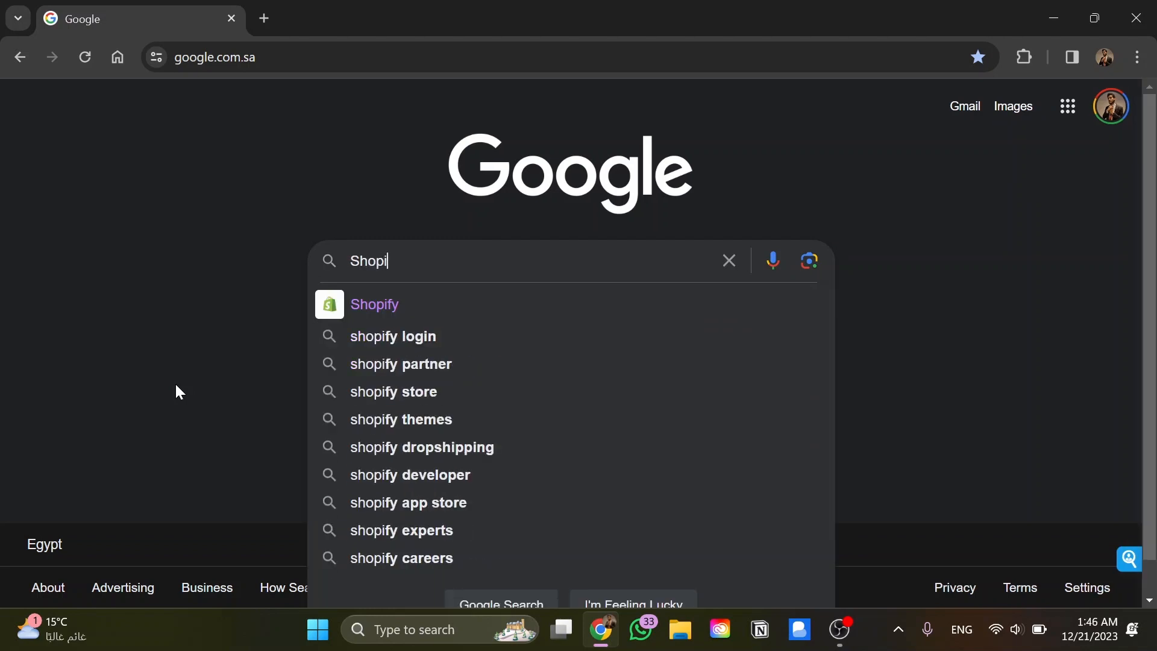
type("fy")
key("Return")
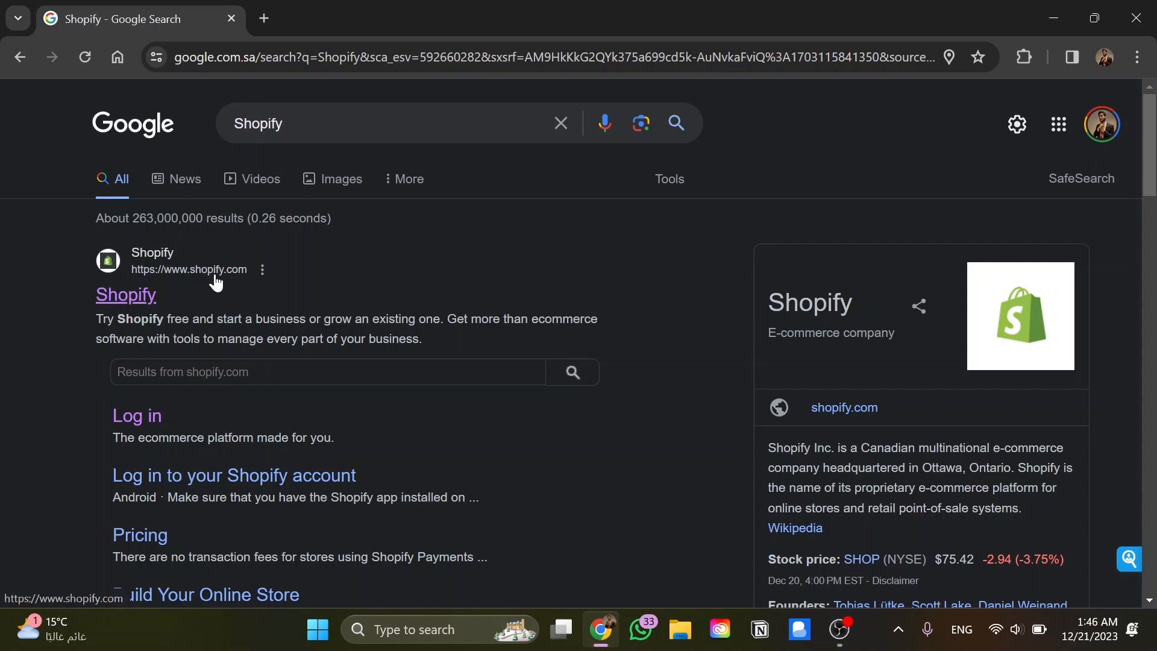
left_click(126, 295)
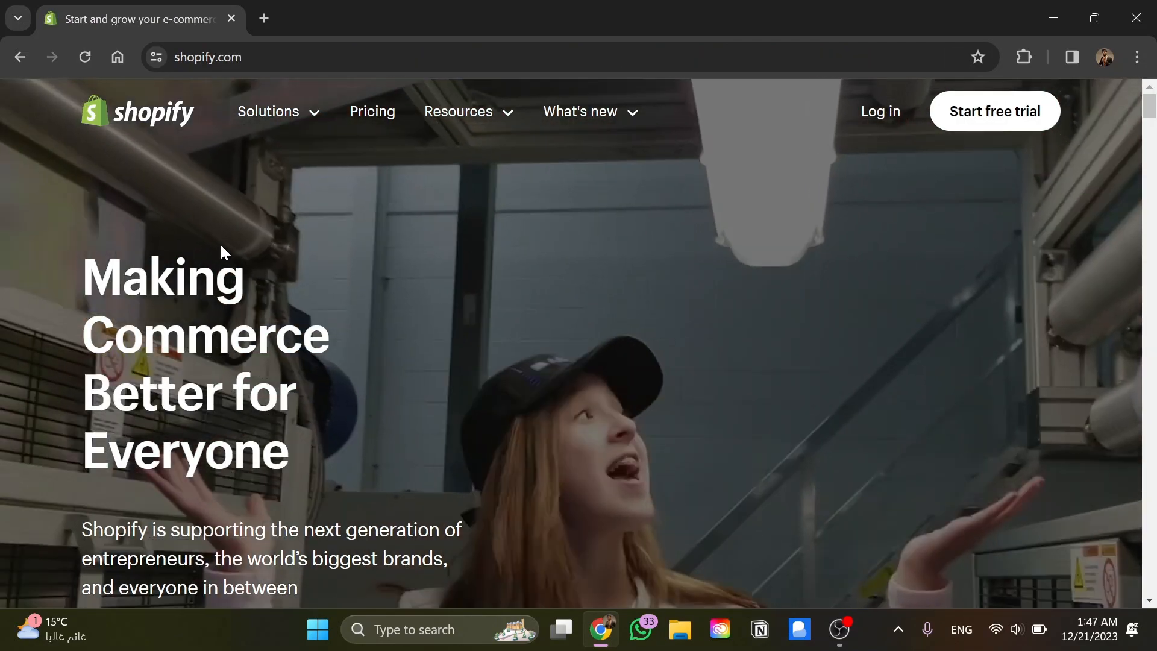
Look over the Shopify homepage and log in to the store admin
scroll(223, 253, "down", 3)
scroll(477, 262, "up", 3)
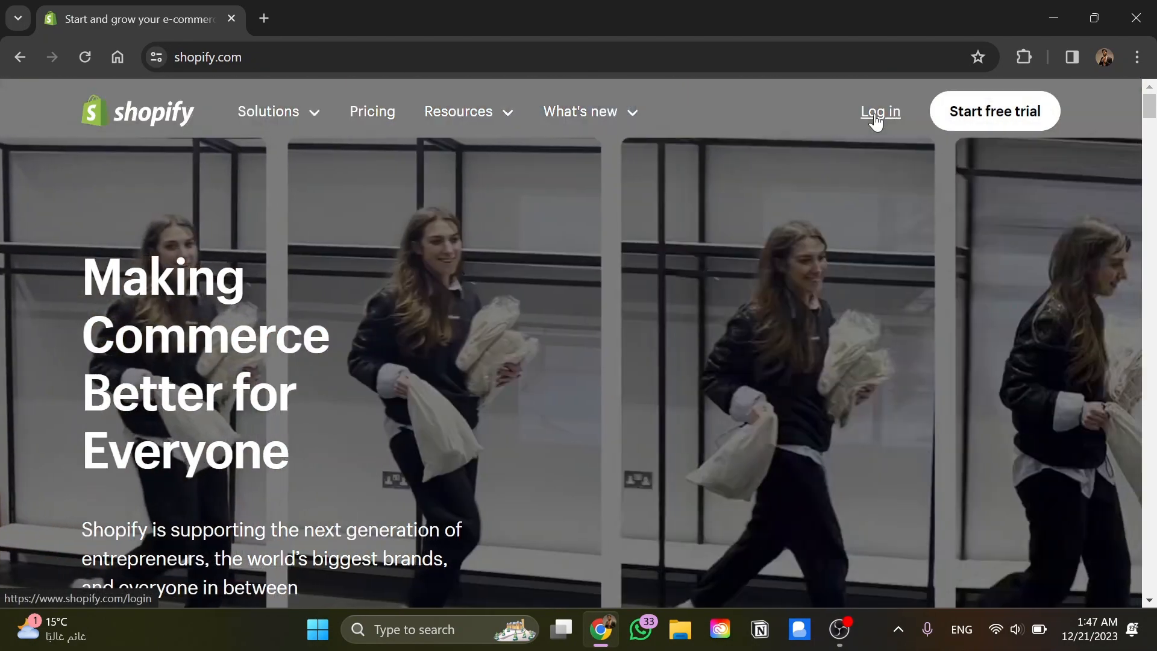
scroll(717, 217, "down", 2)
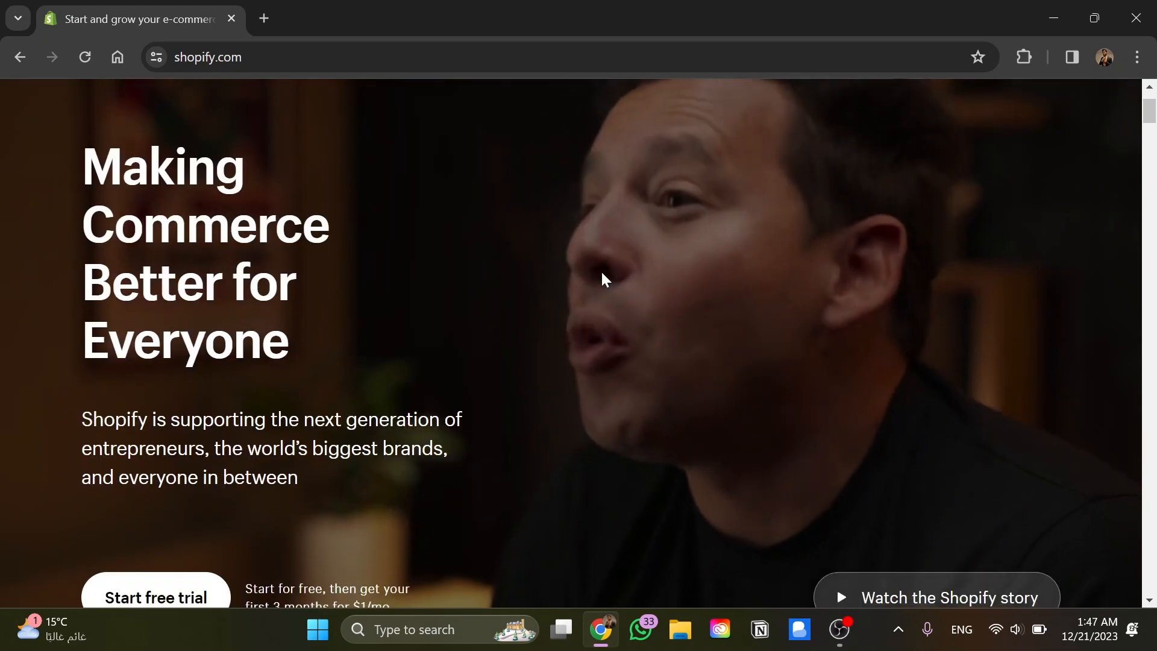
scroll(601, 273, "down", 7)
scroll(460, 281, "down", 2)
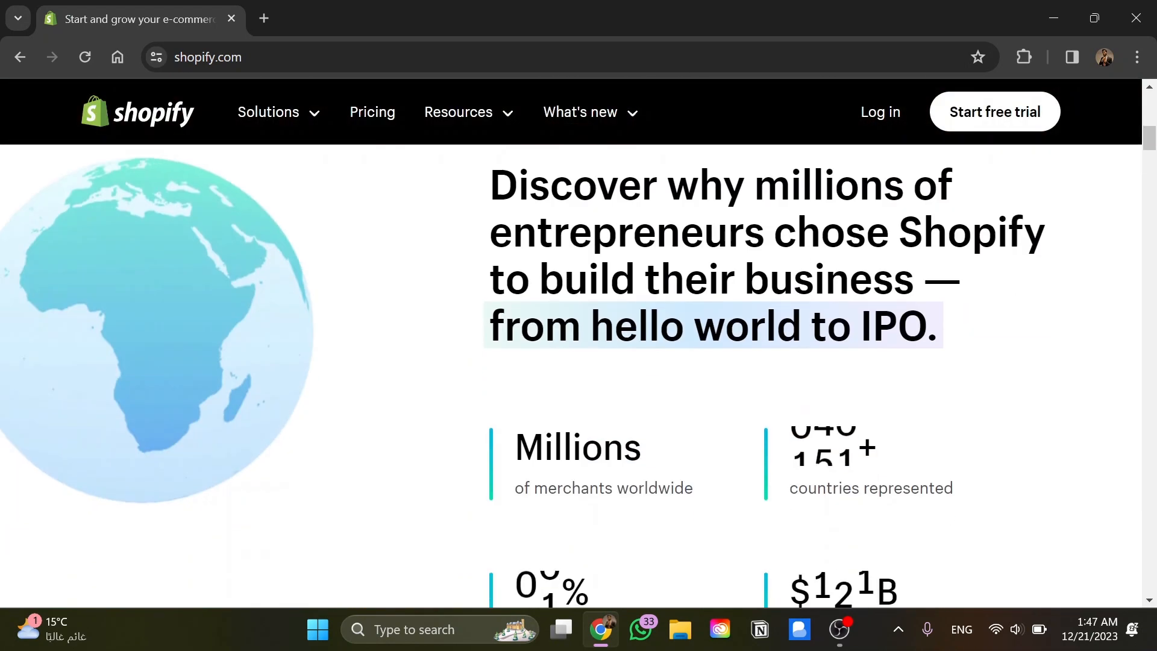
scroll(459, 282, "up", 3)
scroll(461, 280, "up", 6)
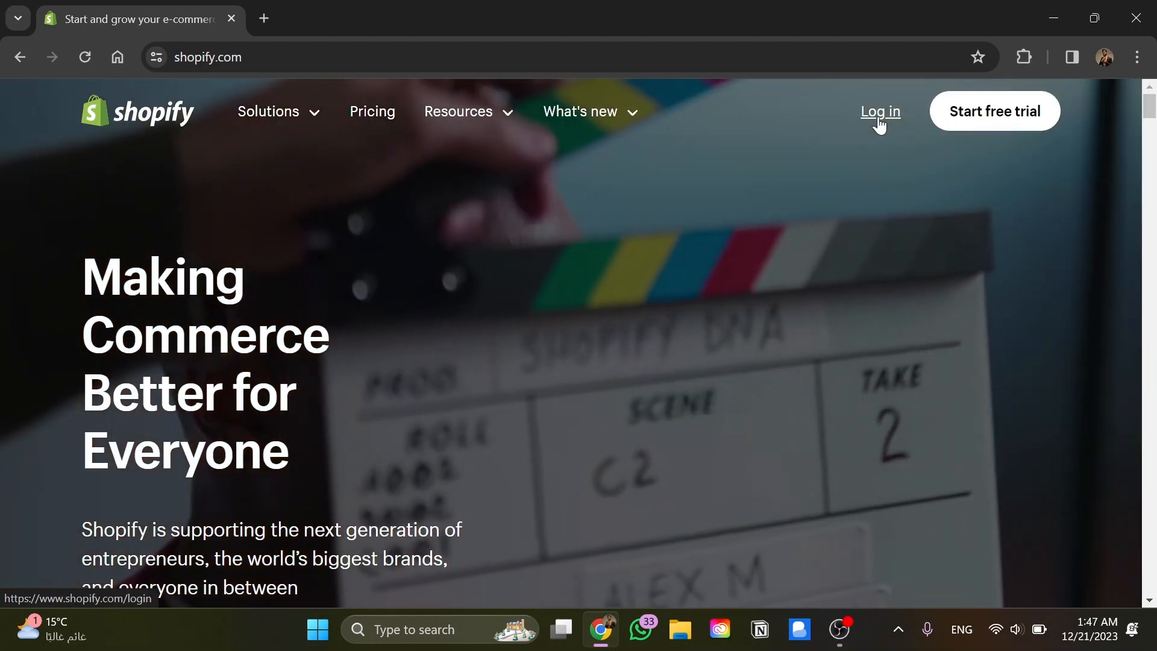
left_click(880, 112)
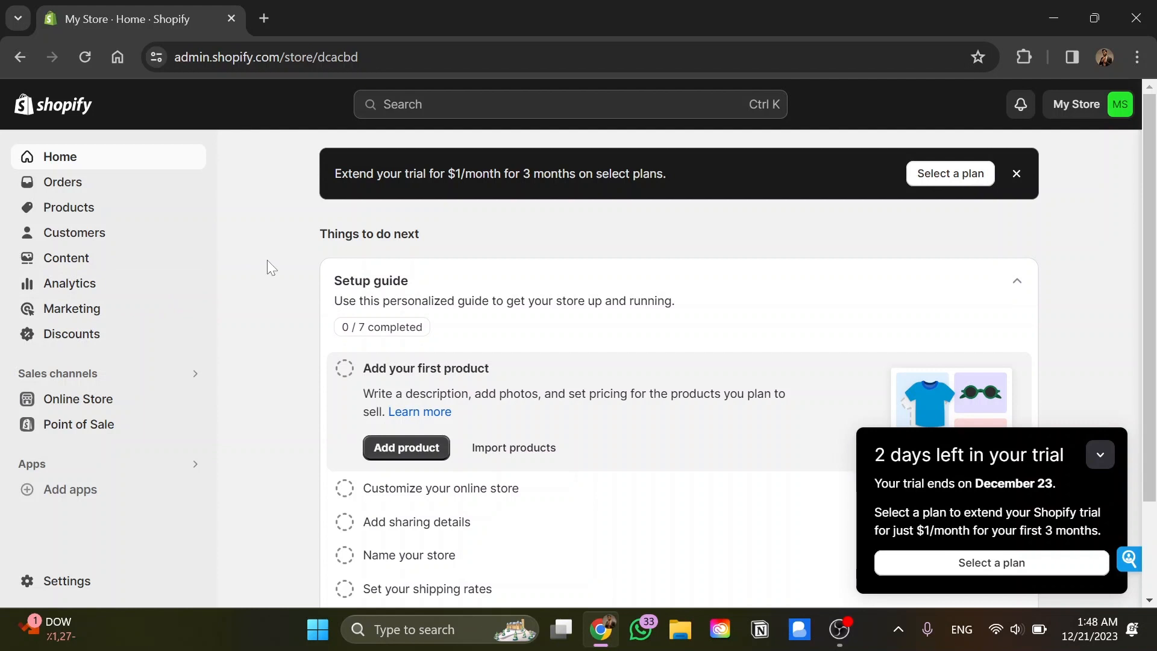
Start a new product in the store's product list with its status set to Active
left_click(86, 219)
scroll(263, 371, "down", 1)
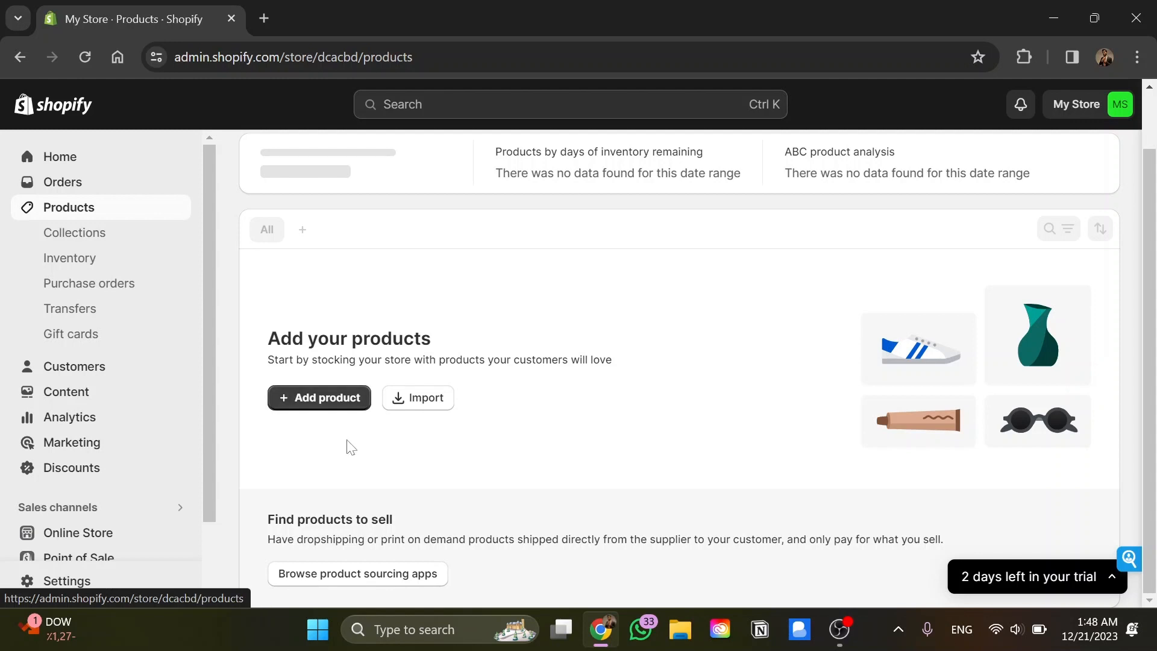
left_click(322, 398)
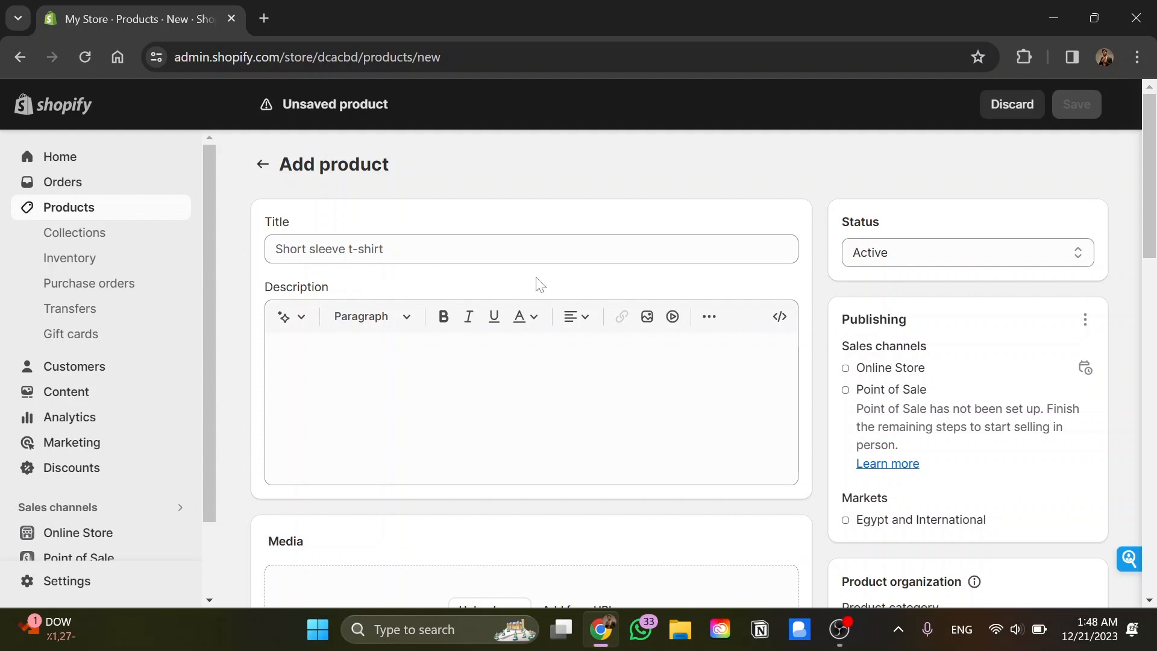
left_click(904, 255)
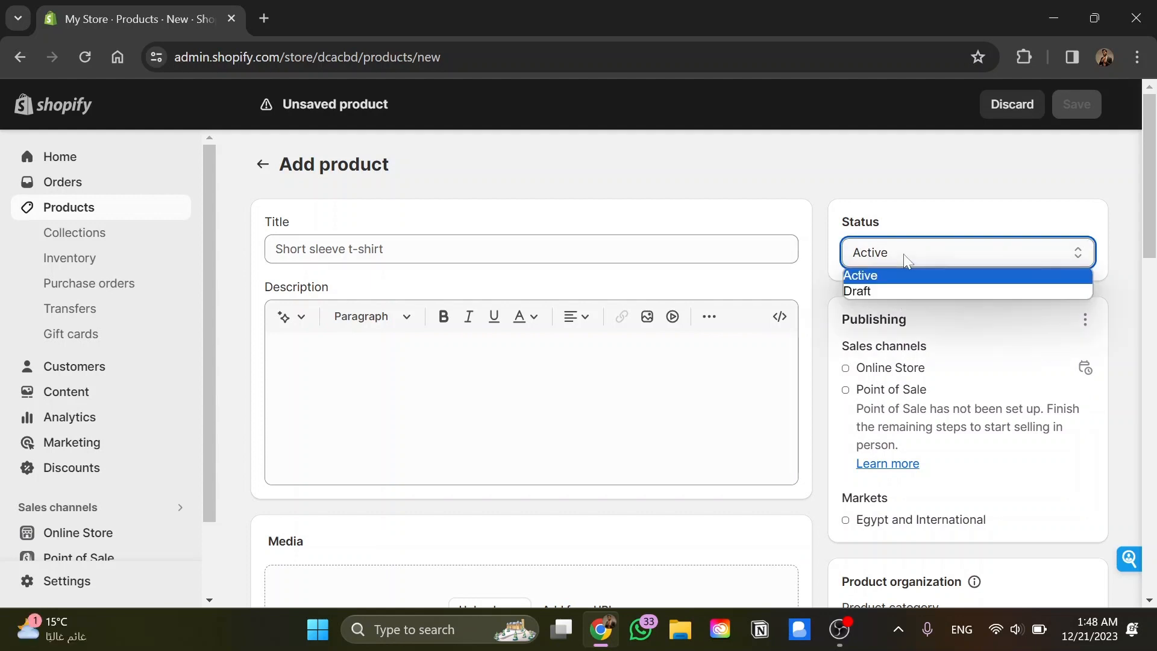
left_click(877, 279)
Give the new product the title "Small T-shirt 54"
left_click(792, 256)
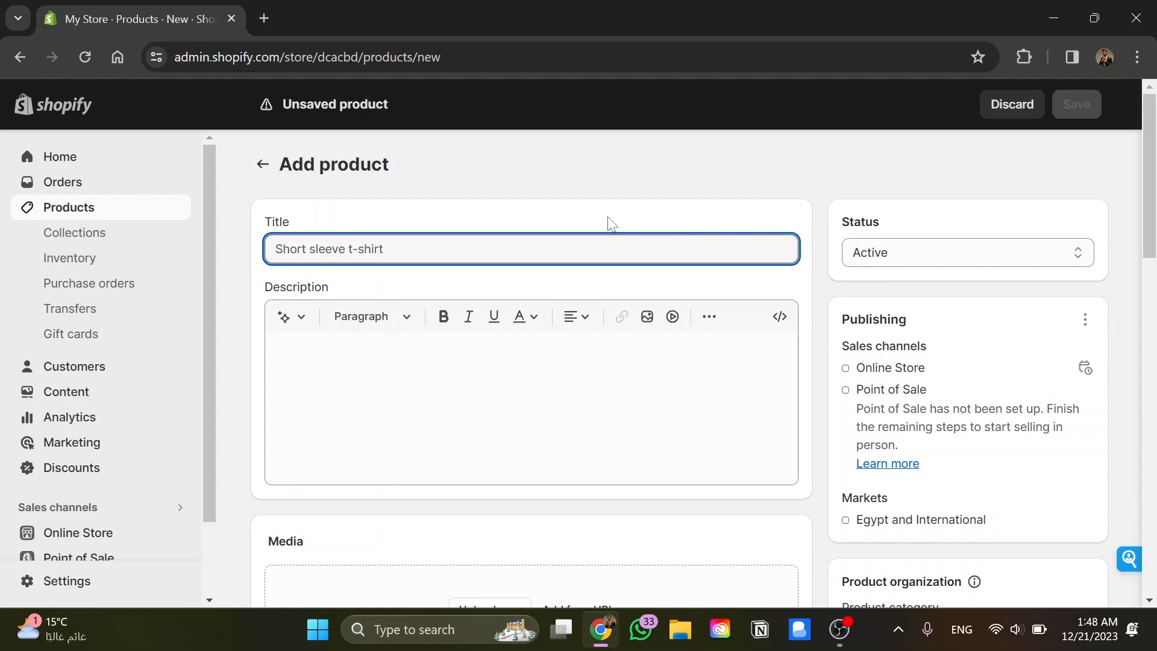
type("H")
key("BackSpace")
type("Sma")
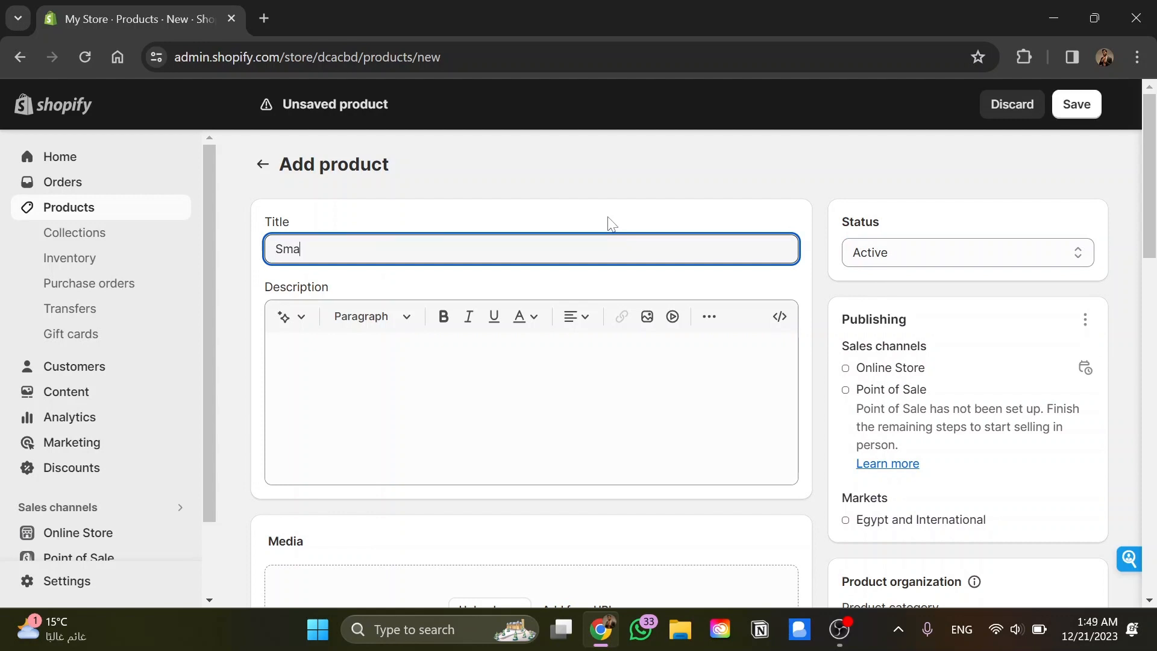
type("ll T-shirt 54")
Enter "54 is the name of the T-shirt" as the product description
left_click(276, 350)
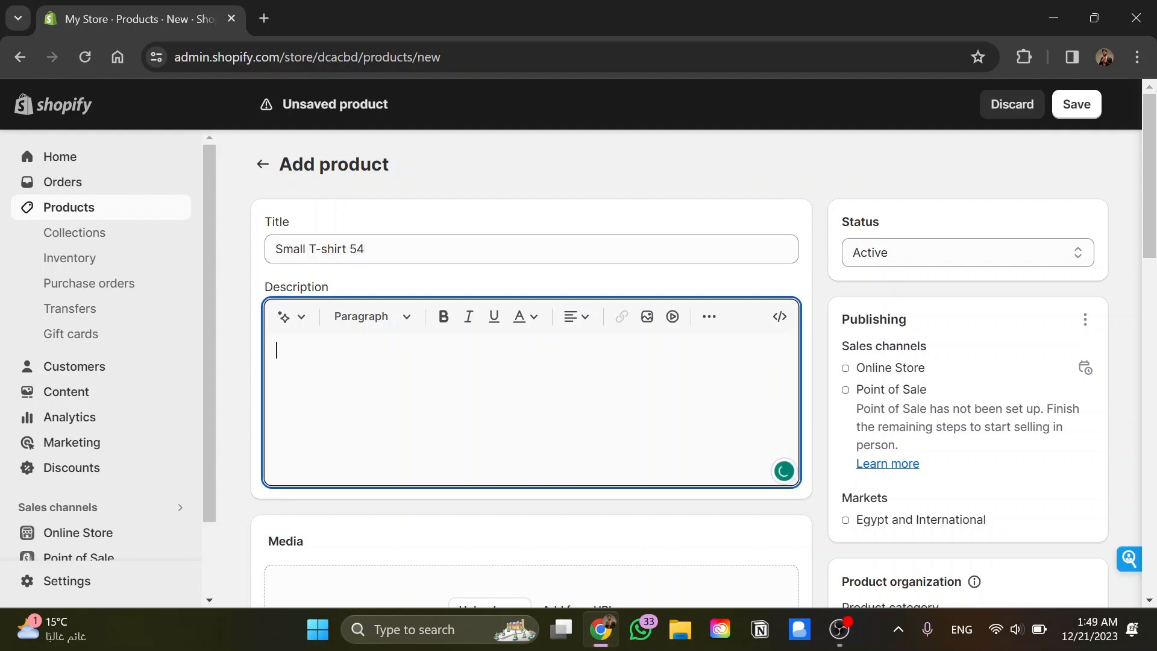
type("54 is the name of ")
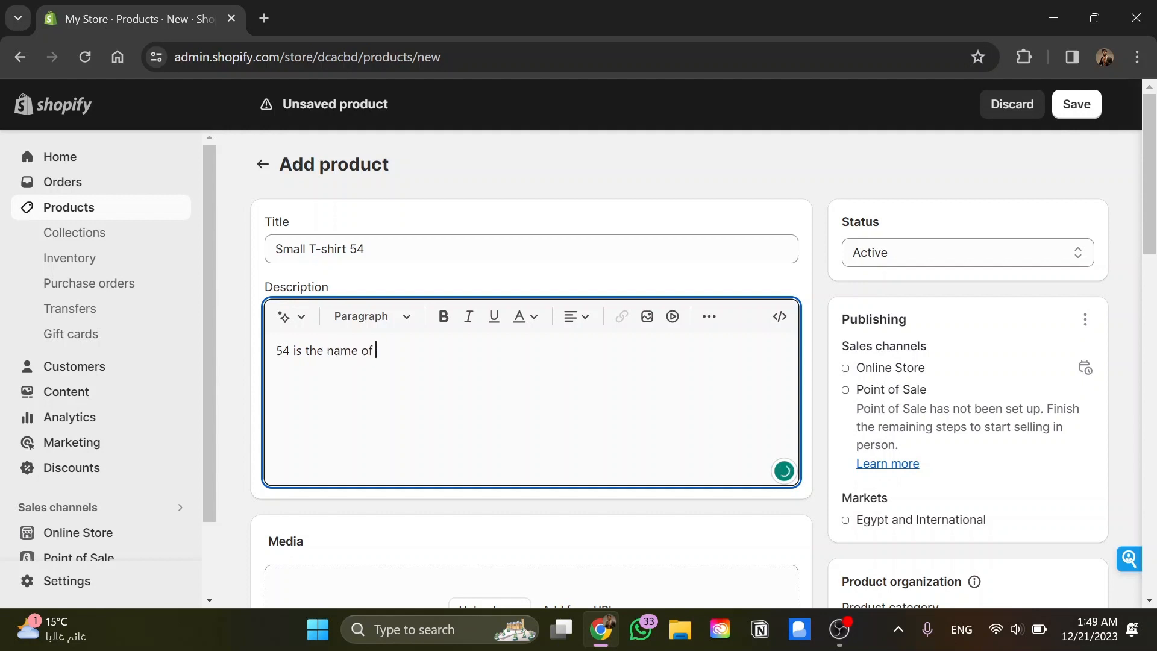
type("the t")
key("BackSpace")
type("T-shirt")
Upload the image wp11225786-switzerland-4k-wallpapers from the Downloads folder as the product's media
scroll(388, 388, "down", 4)
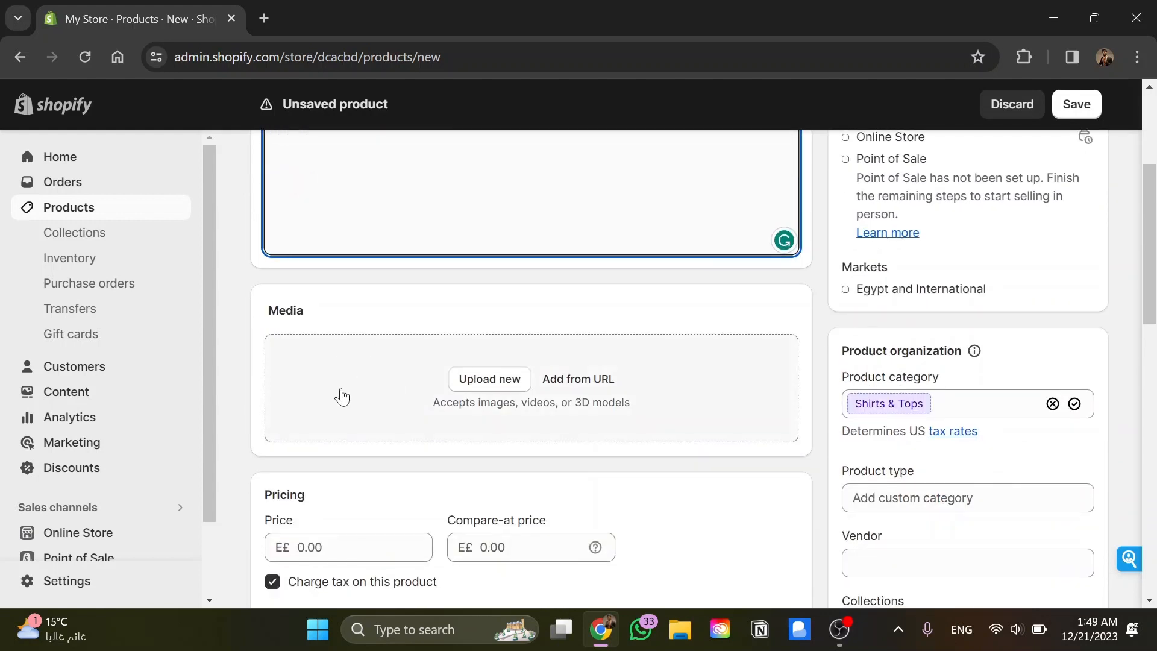
scroll(389, 379, "down", 1)
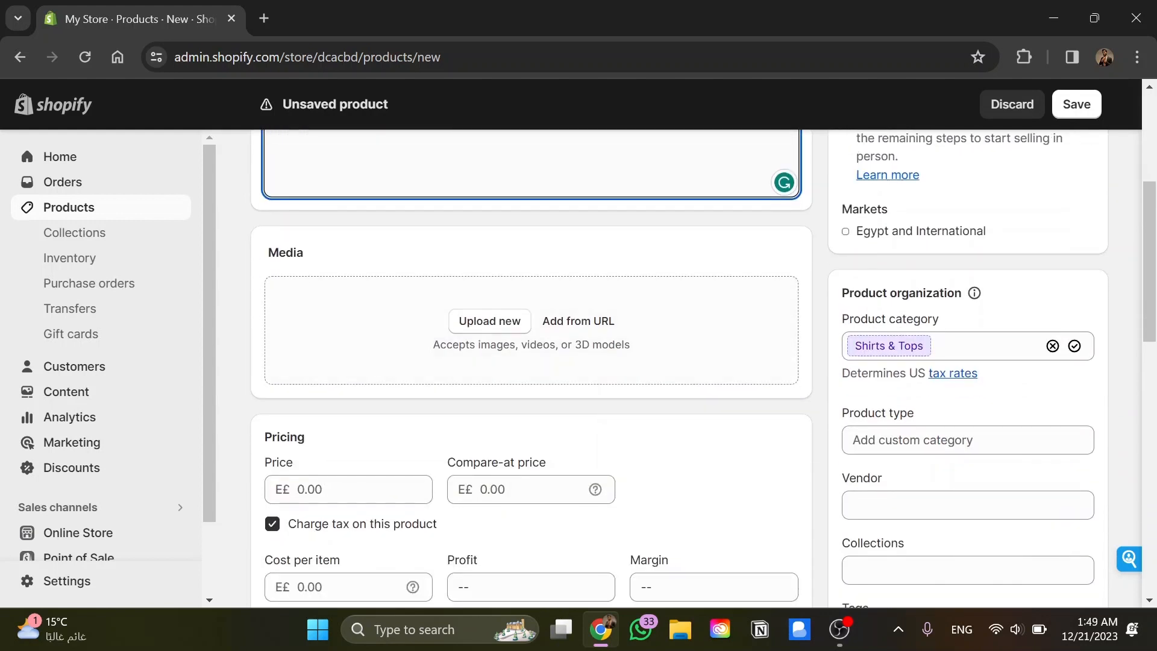
left_click_drag(273, 251, 320, 248)
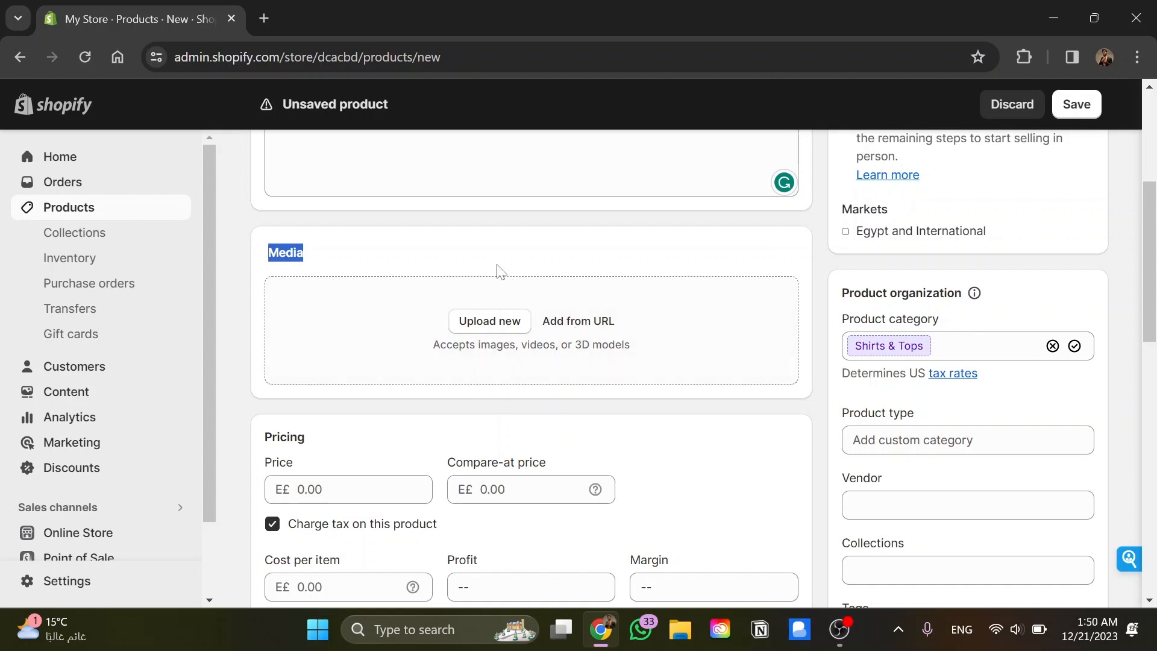
left_click(467, 291)
left_click(491, 323)
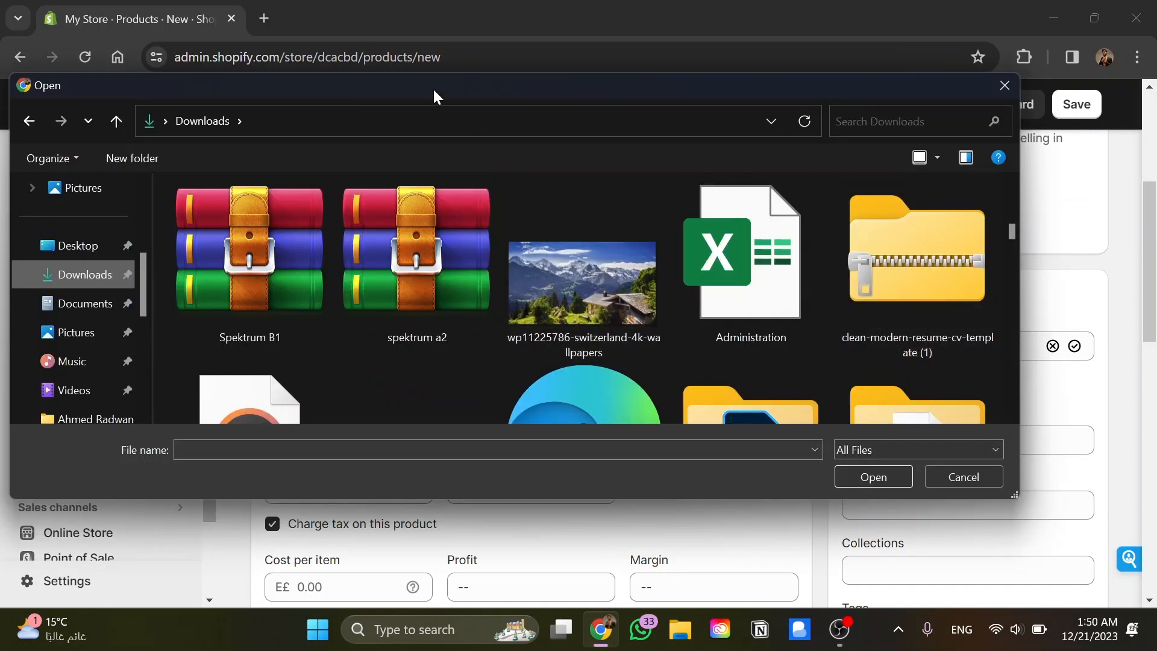
scroll(86, 329, "down", 4)
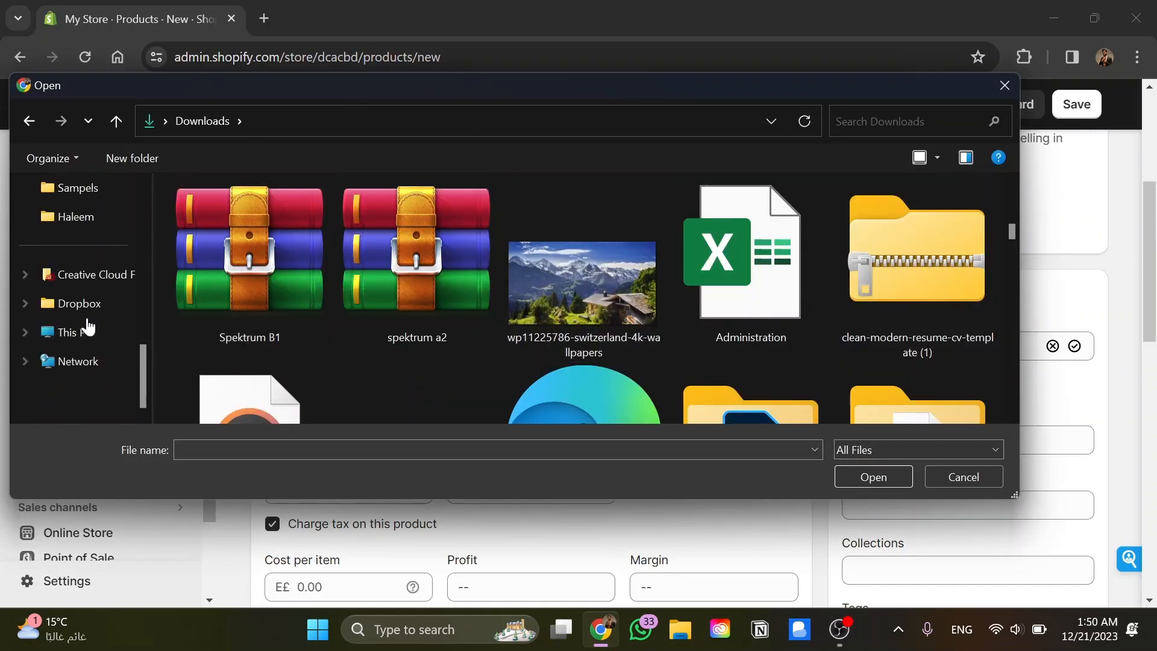
scroll(86, 329, "up", 8)
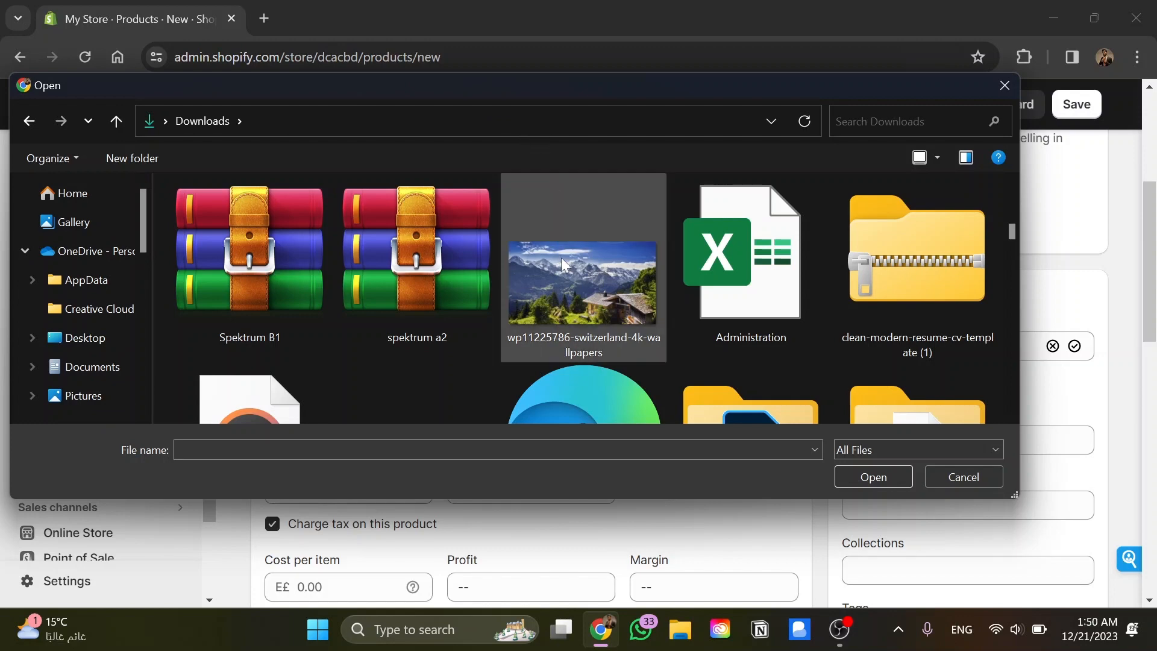
left_click(567, 280)
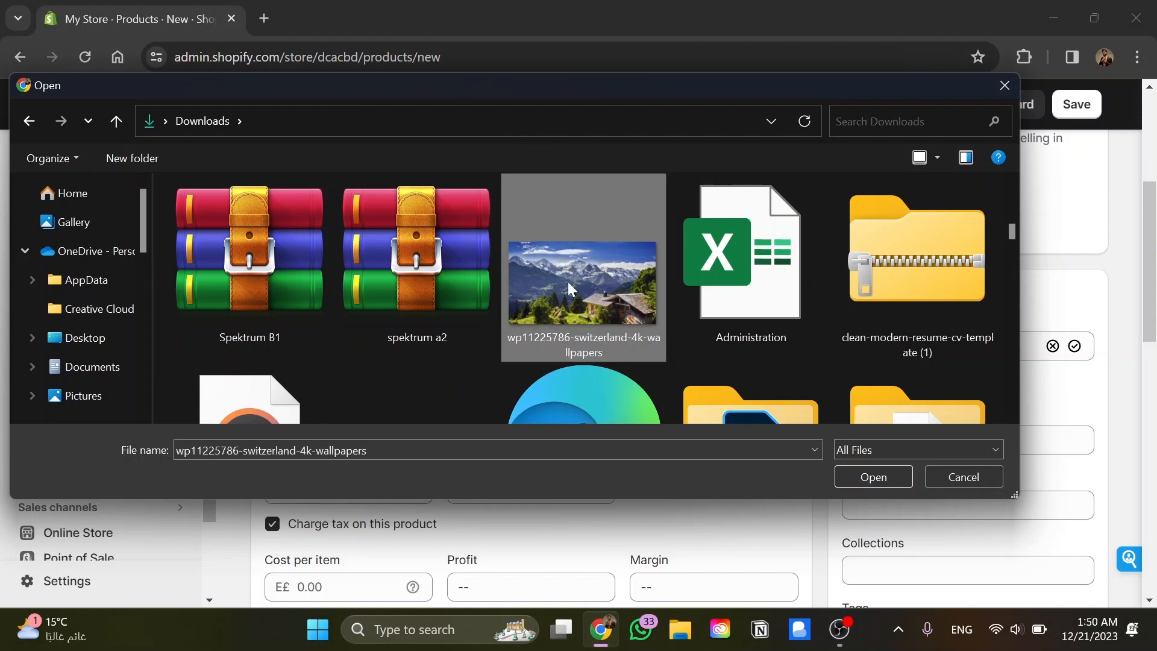
left_click(872, 482)
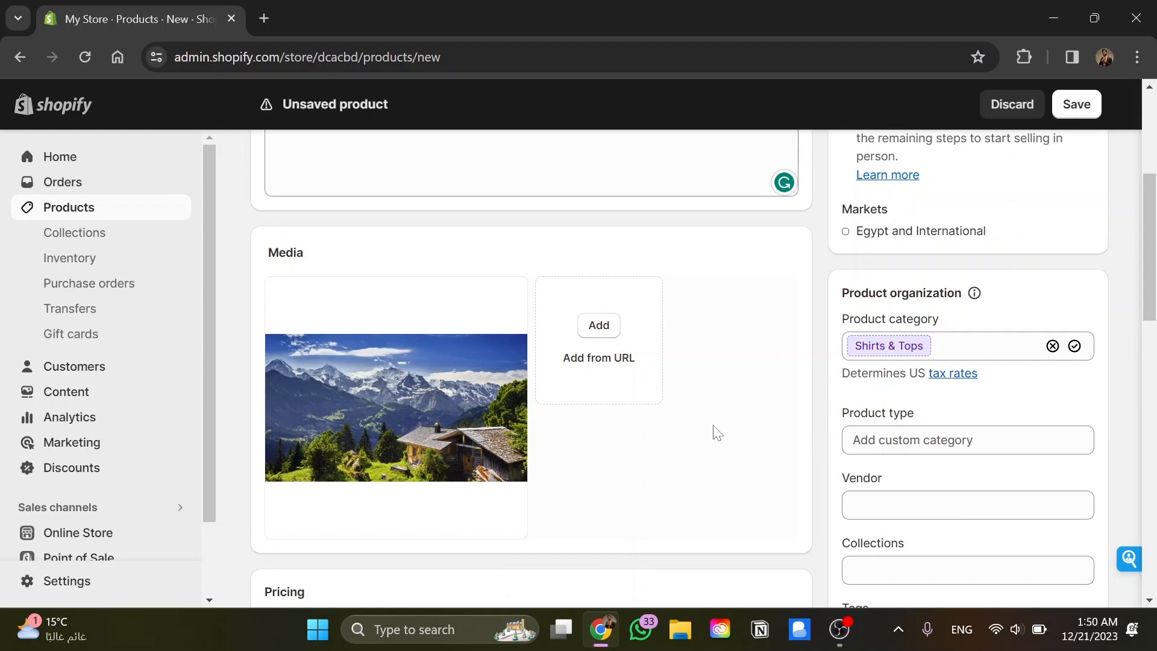
Examine the product form's pricing, inventory, shipping, variants and search engine listing sections
scroll(716, 431, "down", 4)
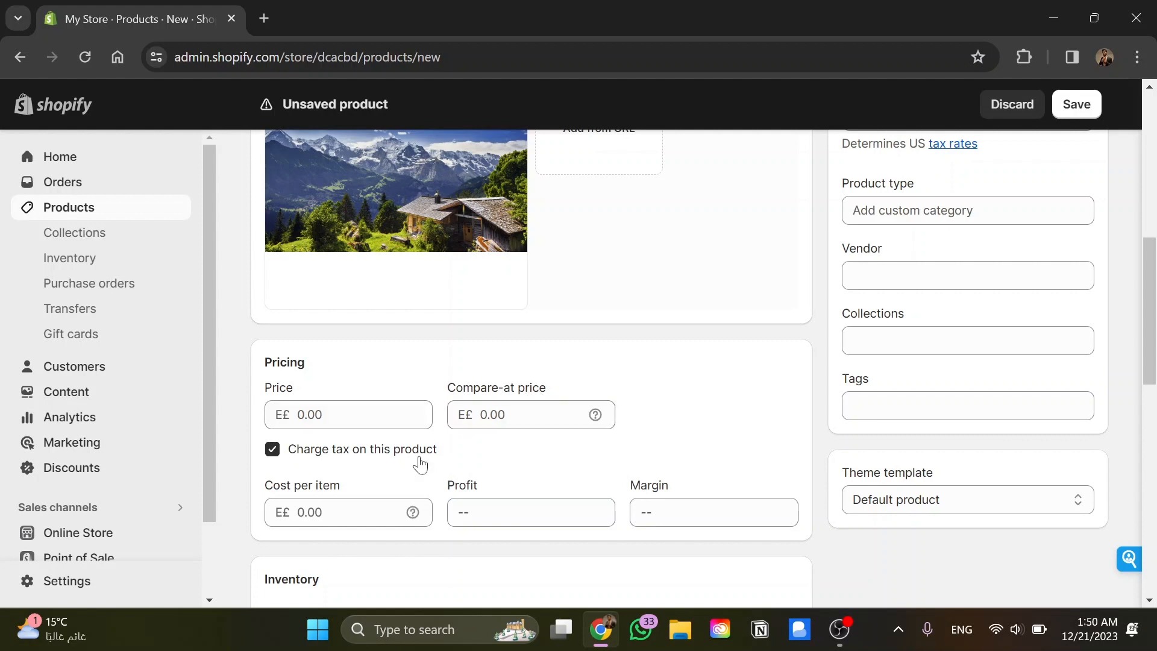
scroll(369, 464, "down", 1)
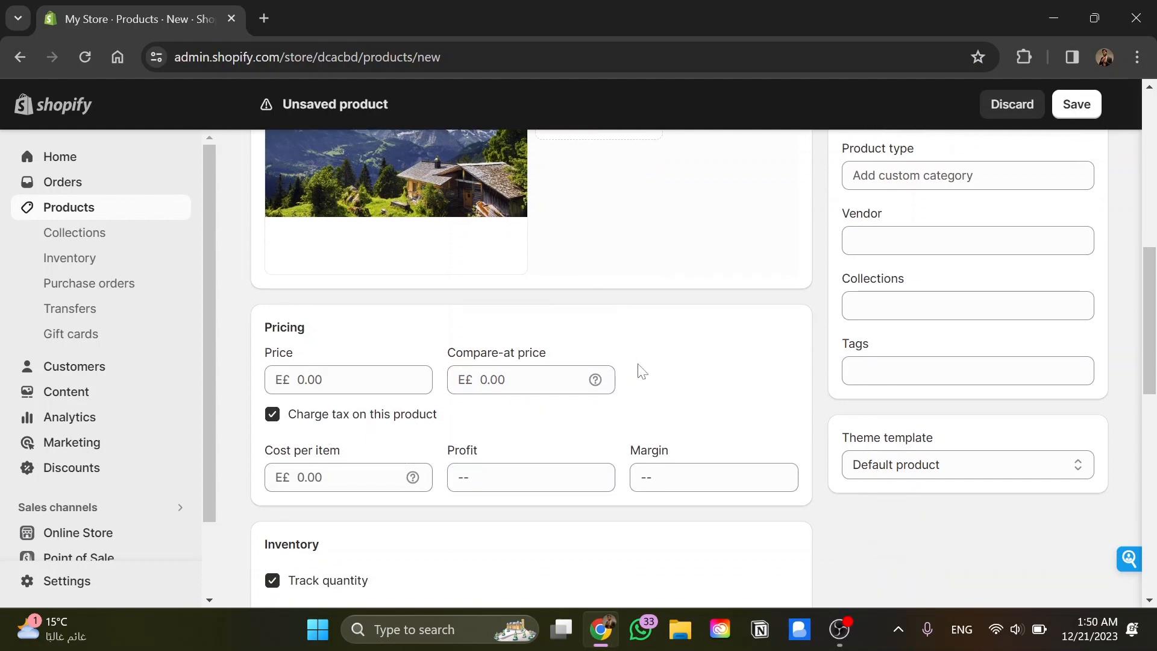
scroll(642, 370, "down", 3)
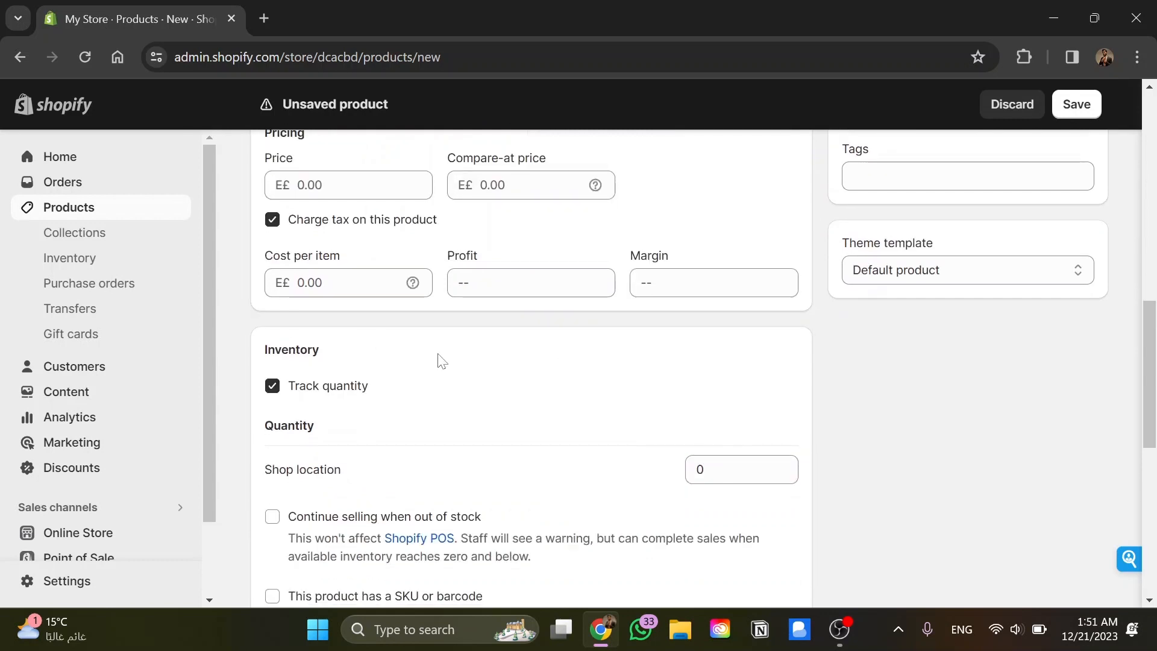
scroll(441, 360, "down", 2)
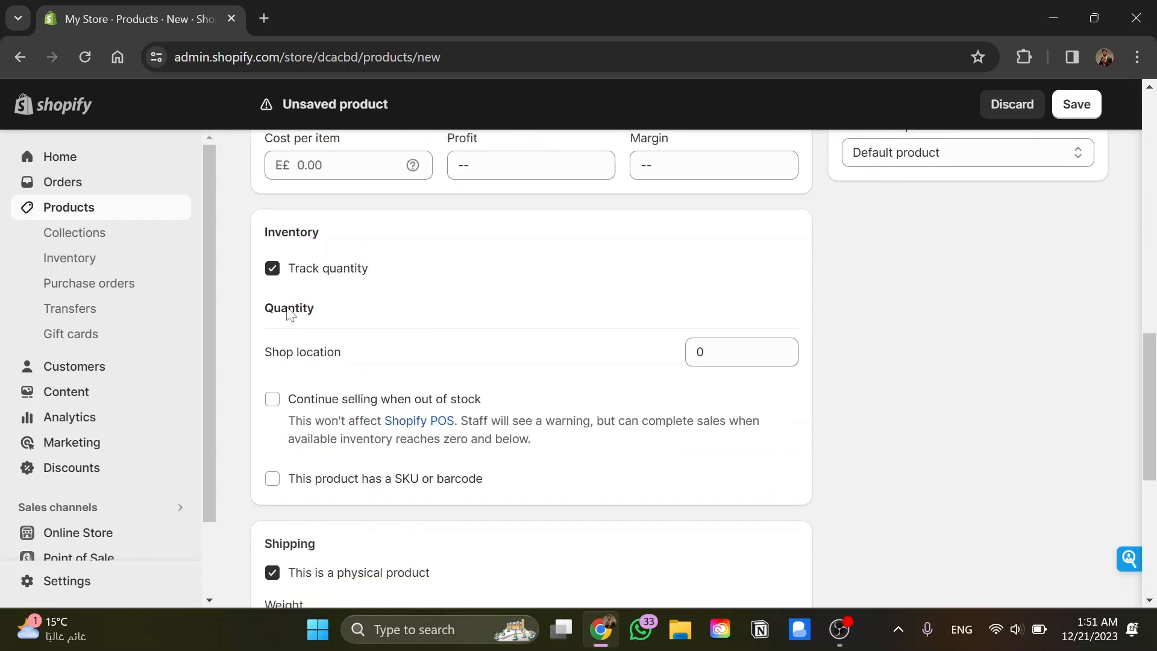
scroll(502, 372, "down", 1)
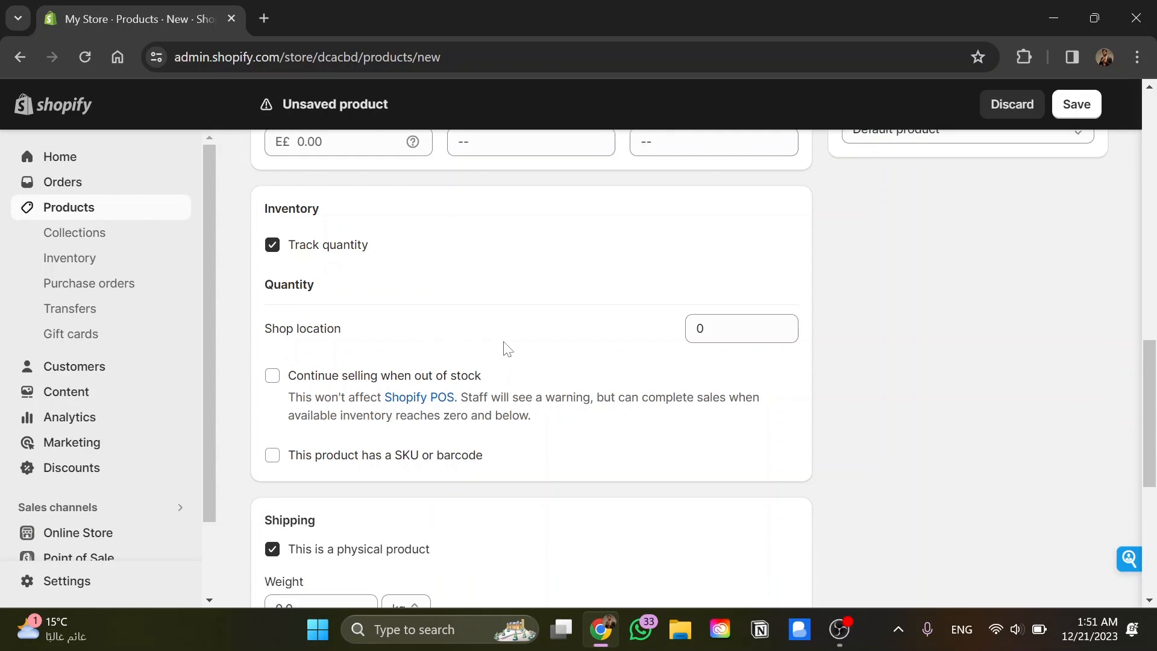
scroll(507, 348, "down", 2)
scroll(506, 347, "down", 1)
scroll(556, 373, "down", 2)
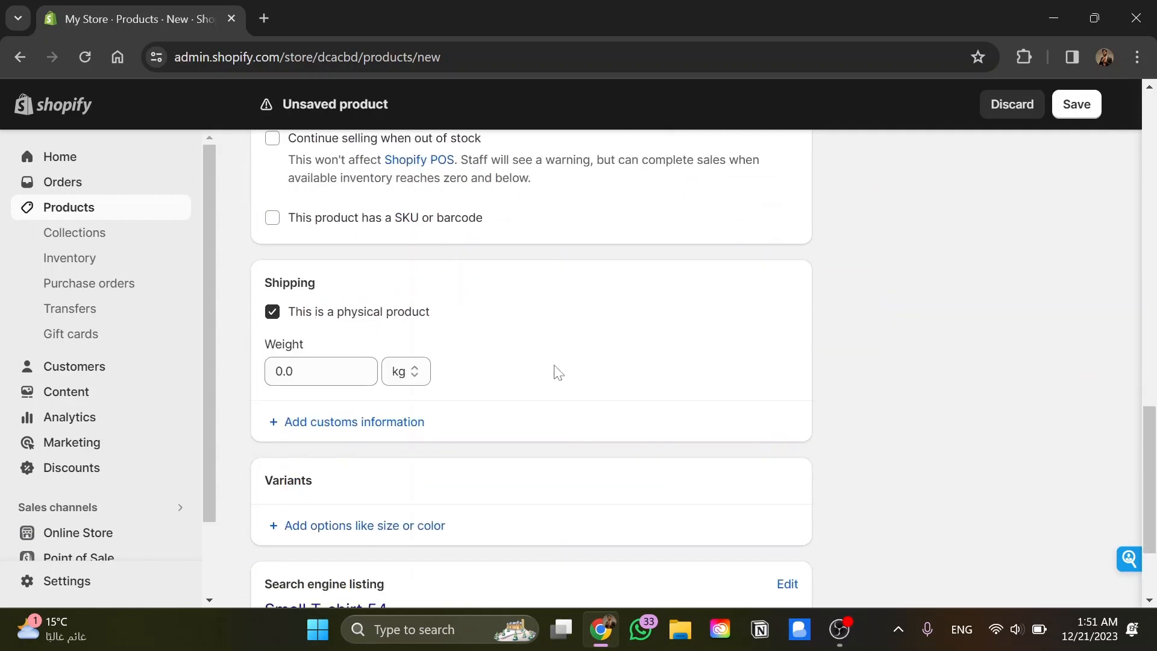
scroll(558, 372, "down", 3)
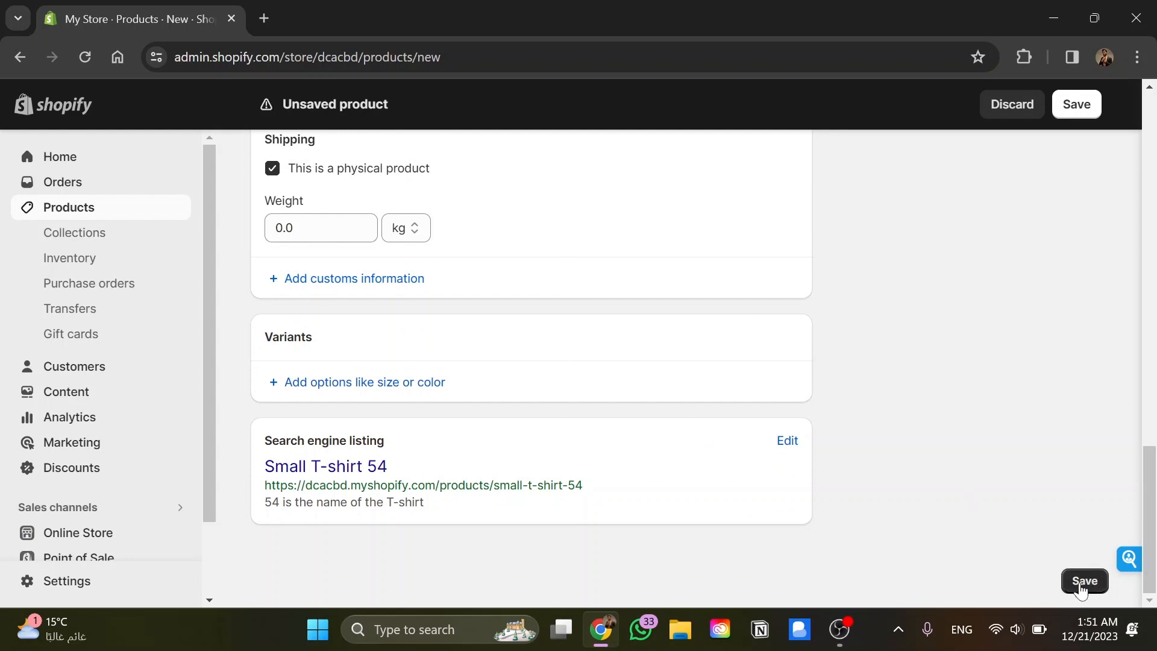
Save the new Small T-shirt 54 product and look over its saved details
left_click(1076, 106)
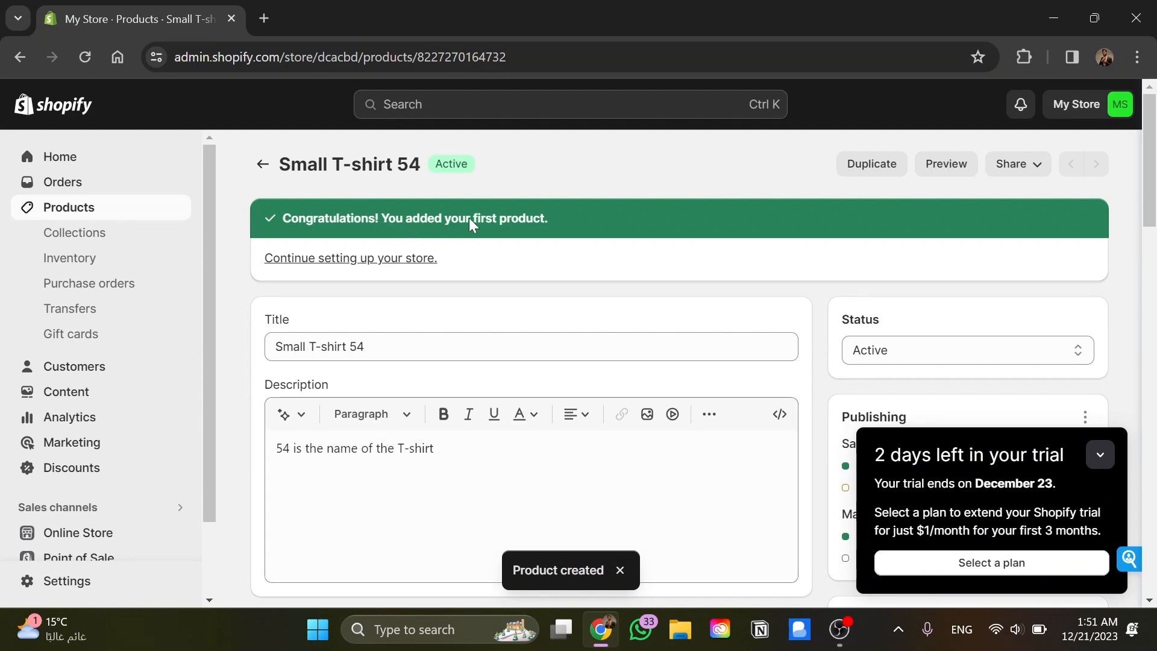
scroll(555, 271, "down", 7)
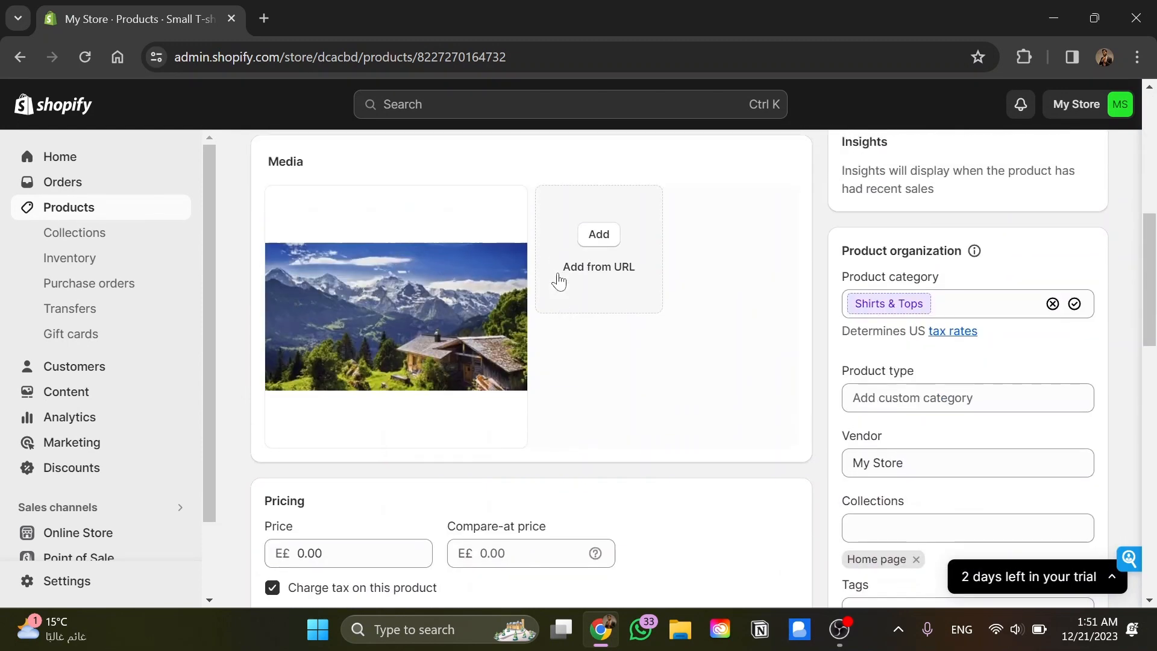
View the product's mountain landscape image in the full-size media preview, close it, and look over the description, media and pricing sections
scroll(343, 370, "up", 1)
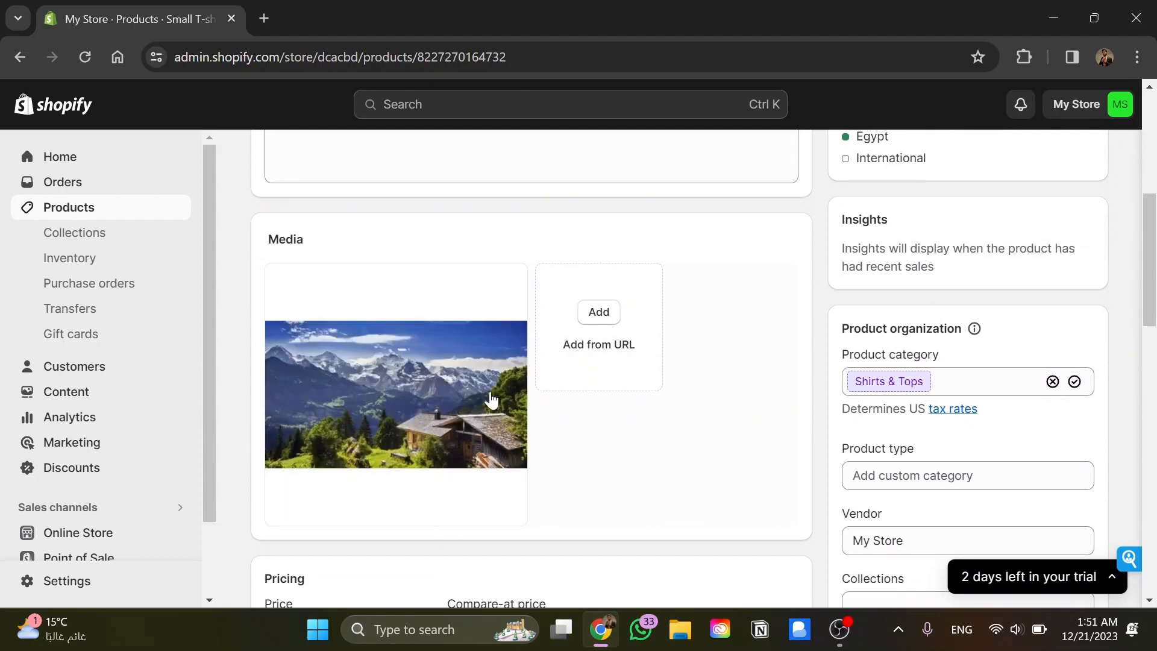
left_click(401, 405)
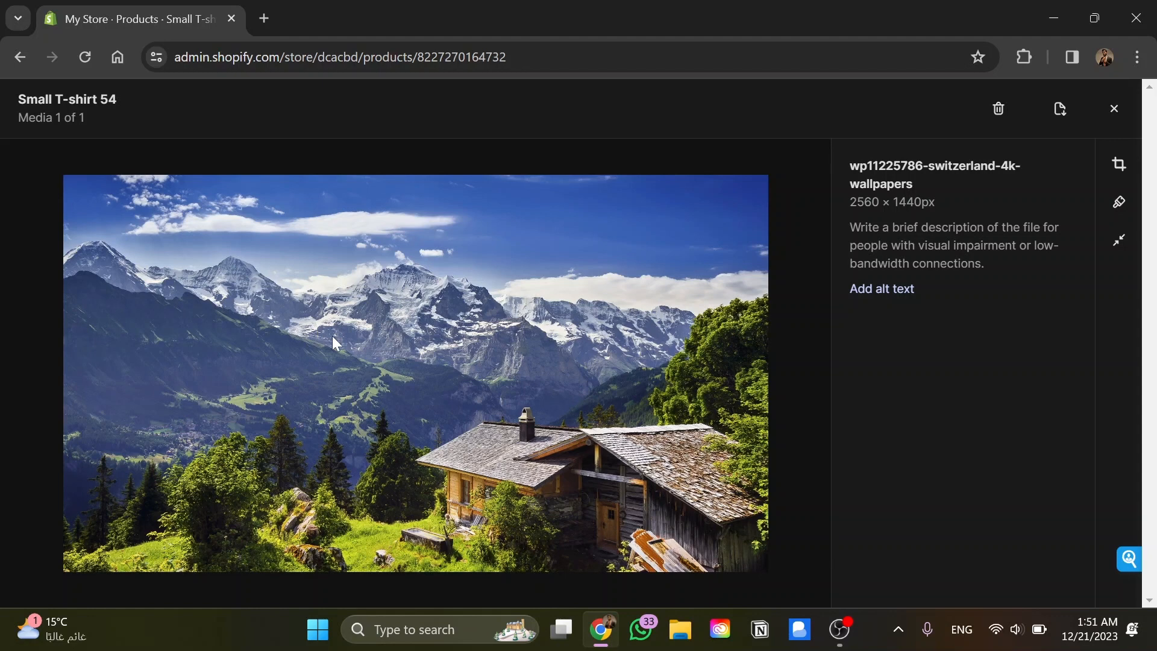
key("Escape")
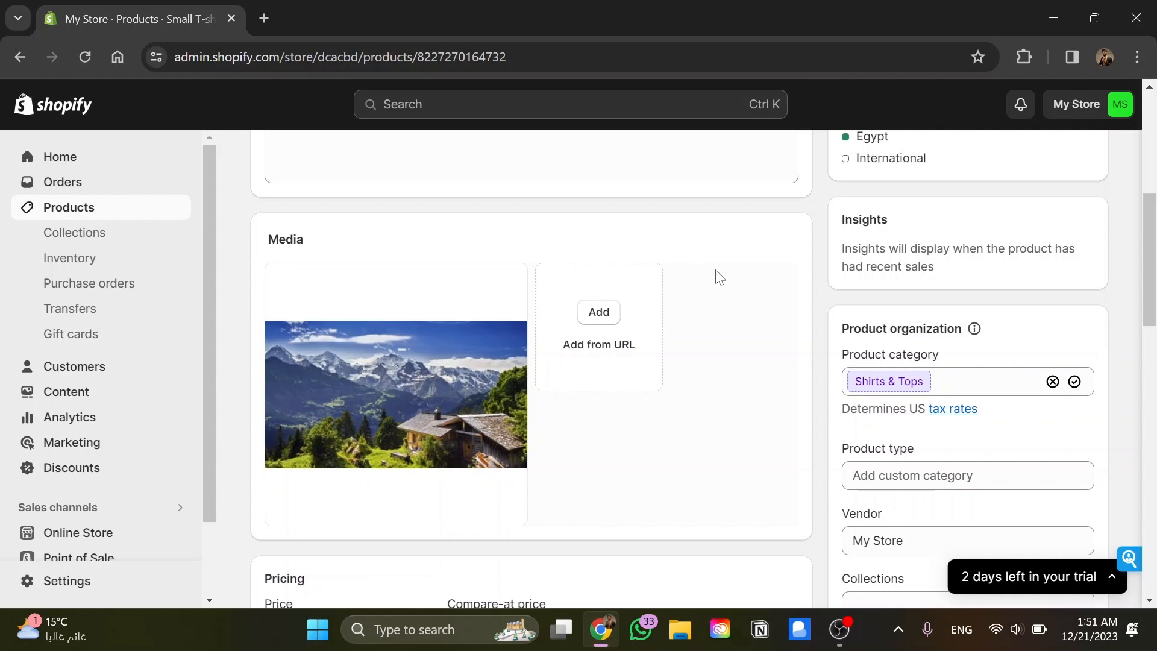
scroll(717, 277, "up", 1)
scroll(717, 277, "up", 1)
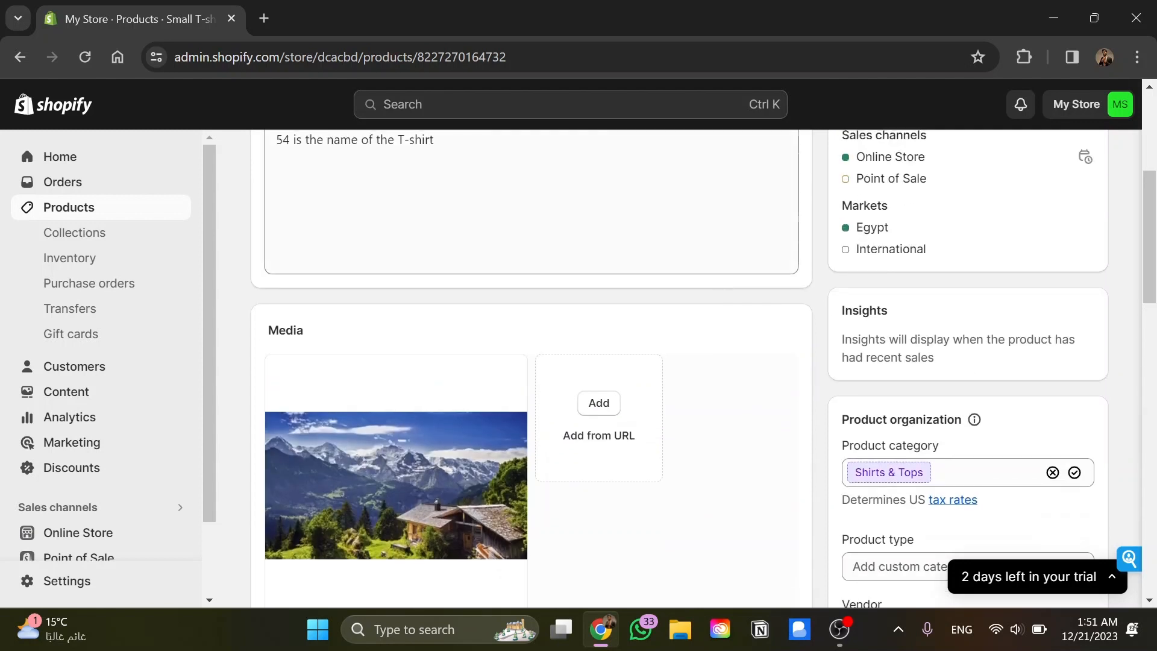
scroll(709, 353, "up", 1)
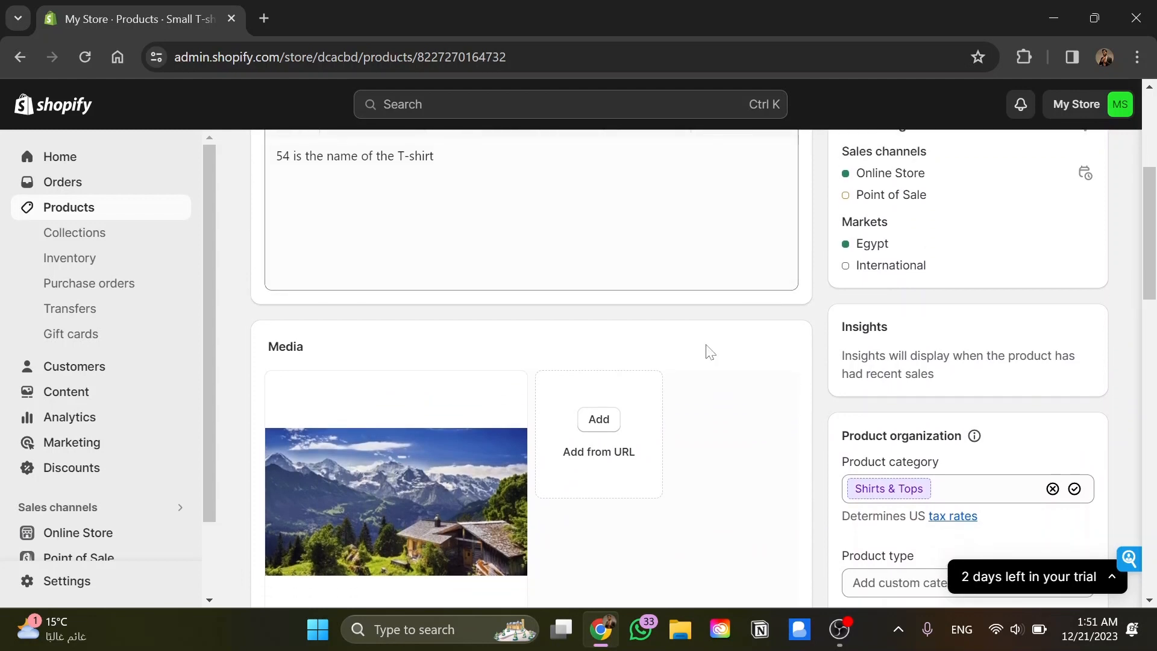
scroll(709, 352, "down", 3)
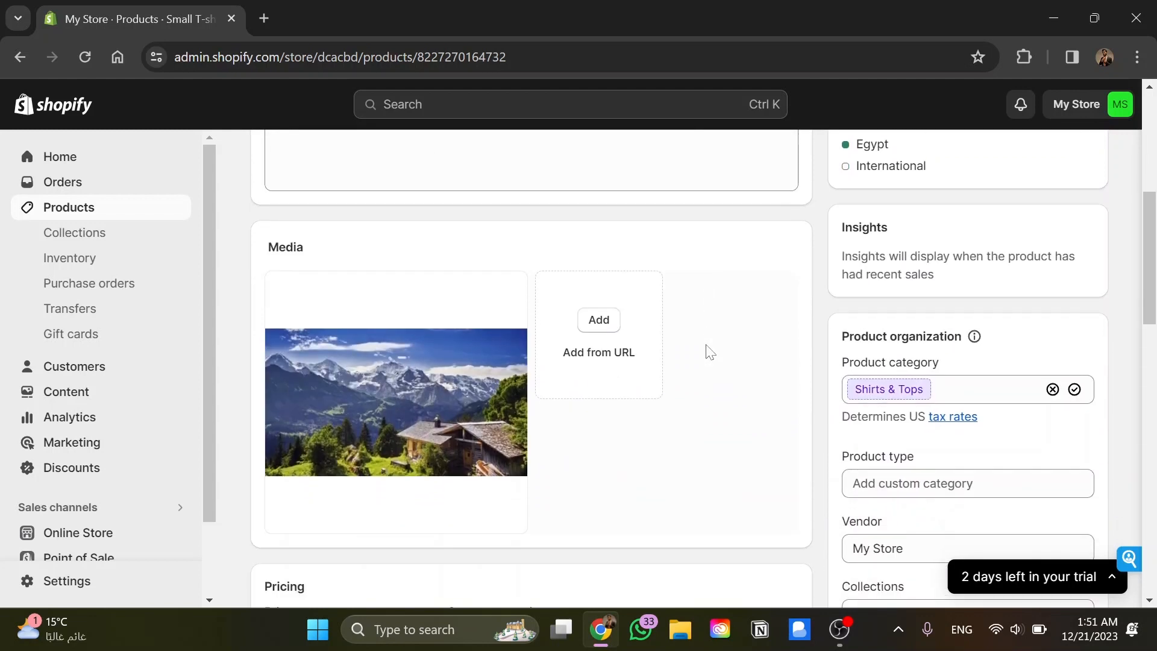
scroll(709, 352, "down", 7)
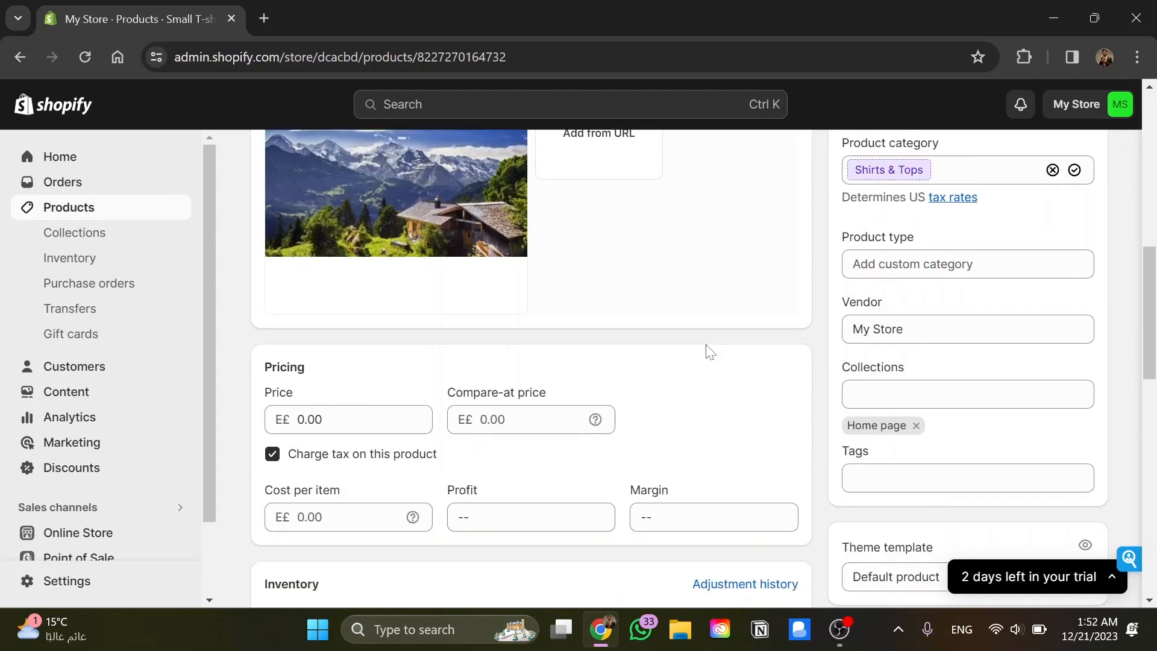